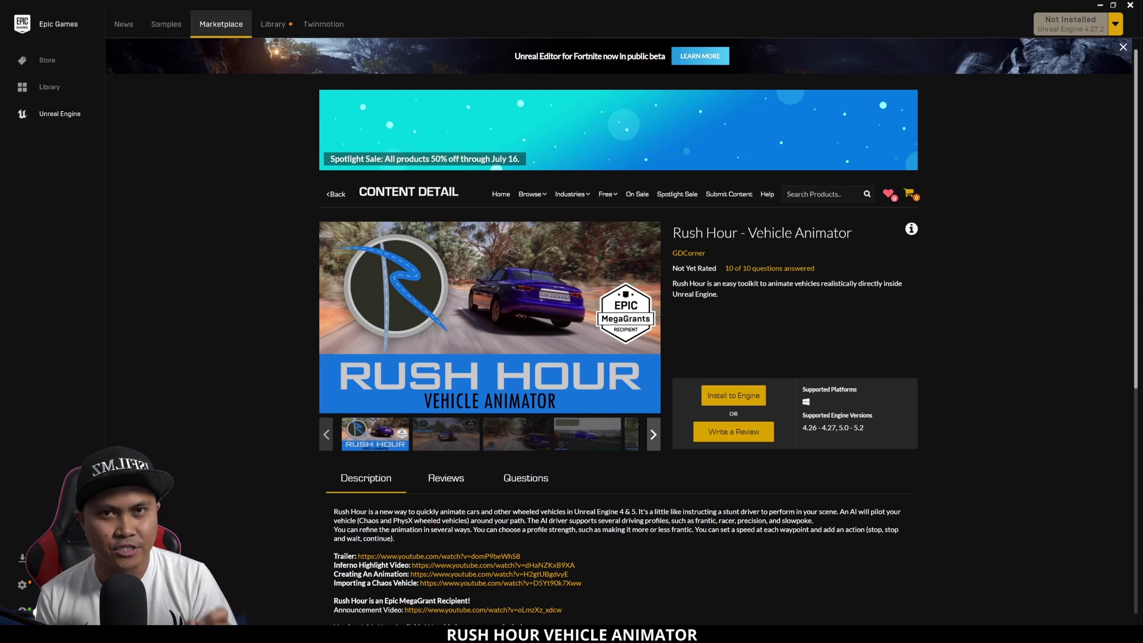
# Scroll through the Rush Hour – Vehicle Animator product description and back up.
pyautogui.scroll(-1, 429, 510)
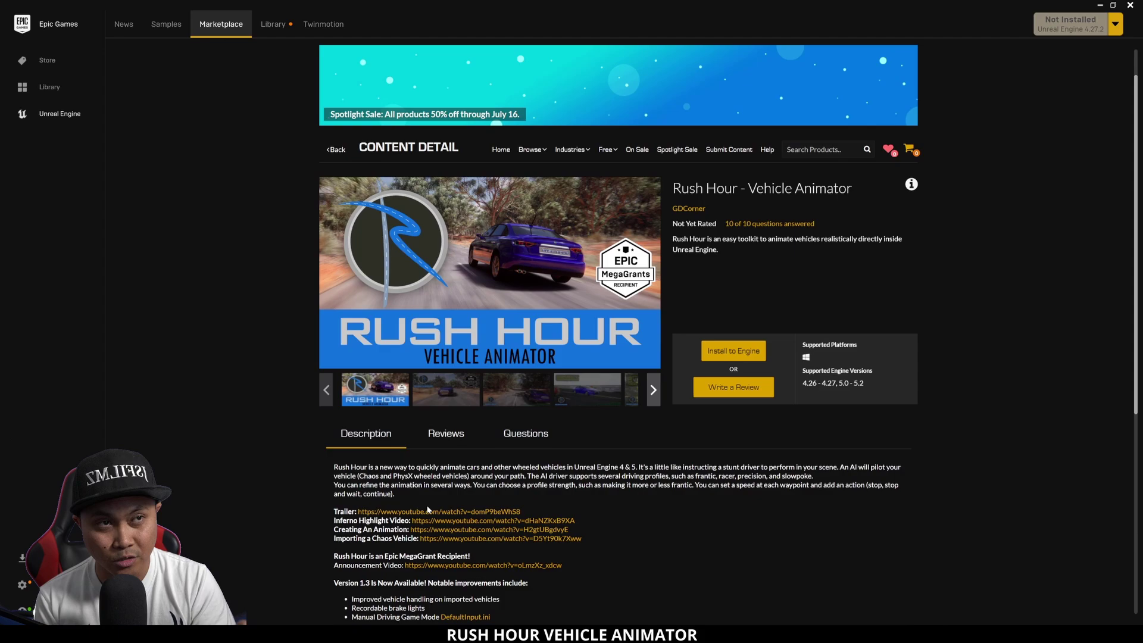
pyautogui.scroll(1, 420, 506)
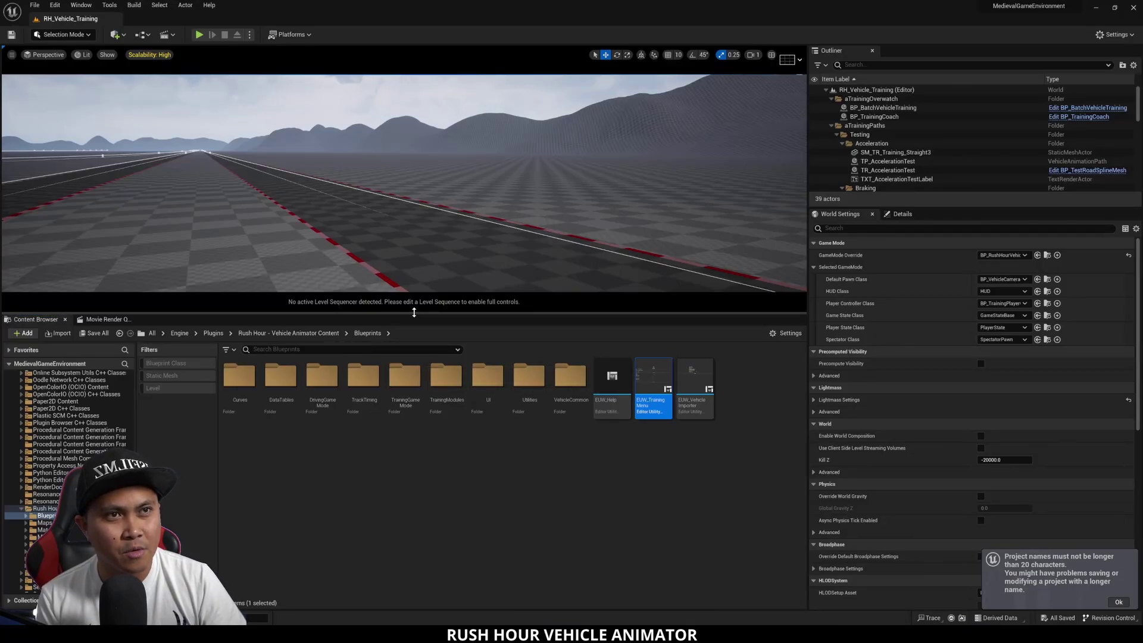
# Enlarge the RH_Vehicle_Training level viewport by lowering the Content Browser splitter.
pyautogui.moveTo(414, 312); pyautogui.dragTo(412, 466)
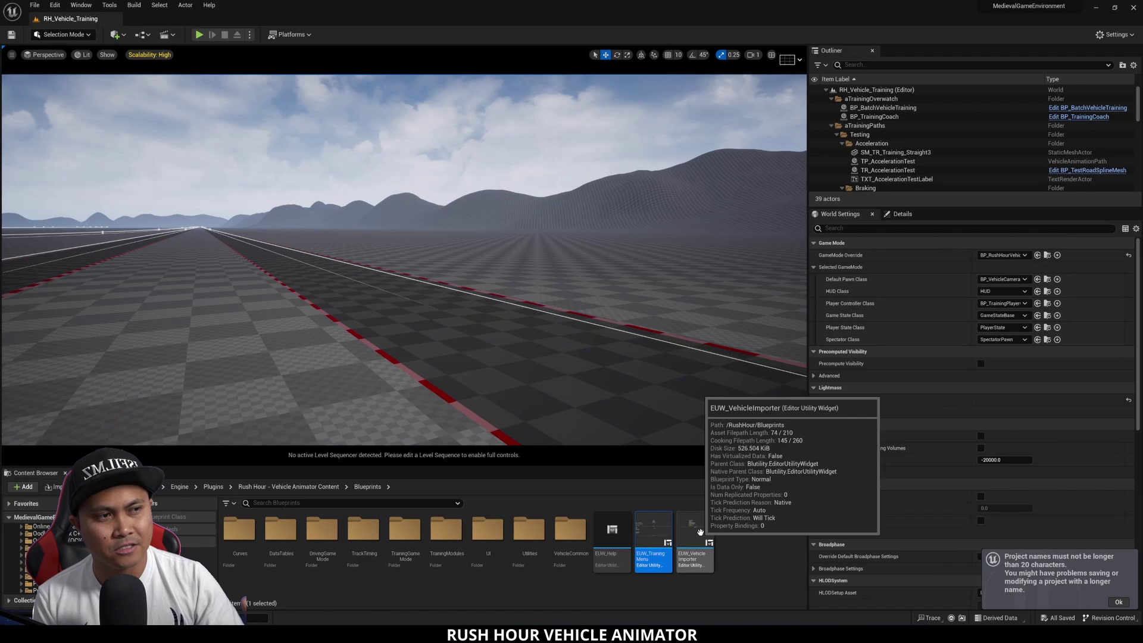
# Run the EUW_Training Menu widget and choose BP_GenericSupercarv22 as the vehicle to train.
pyautogui.rightClick(655, 534)
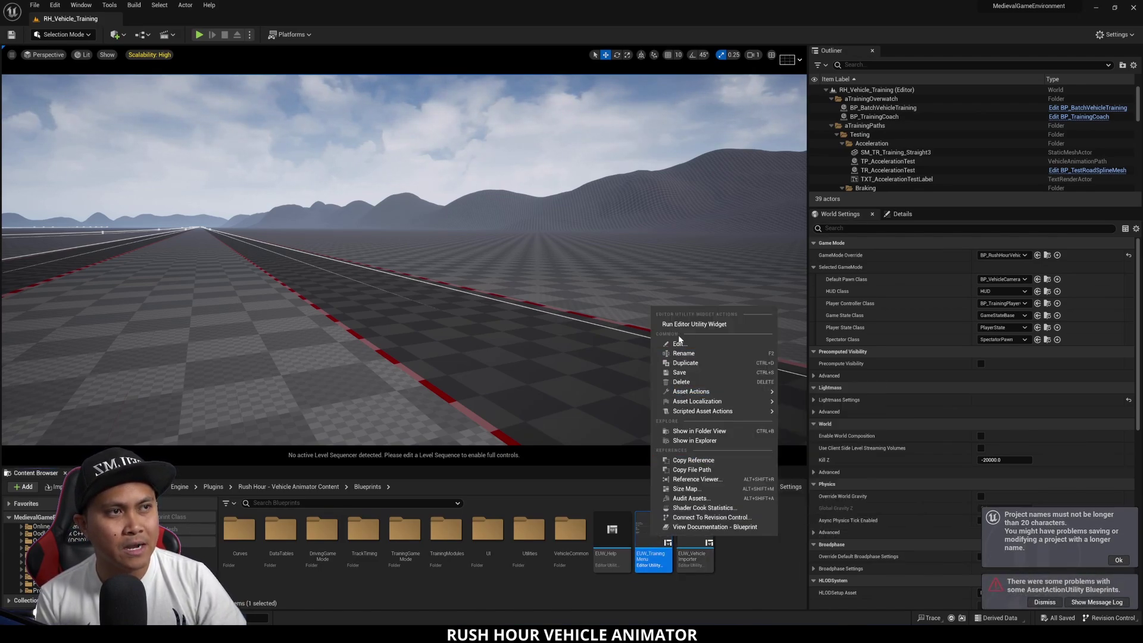
pyautogui.click(686, 325)
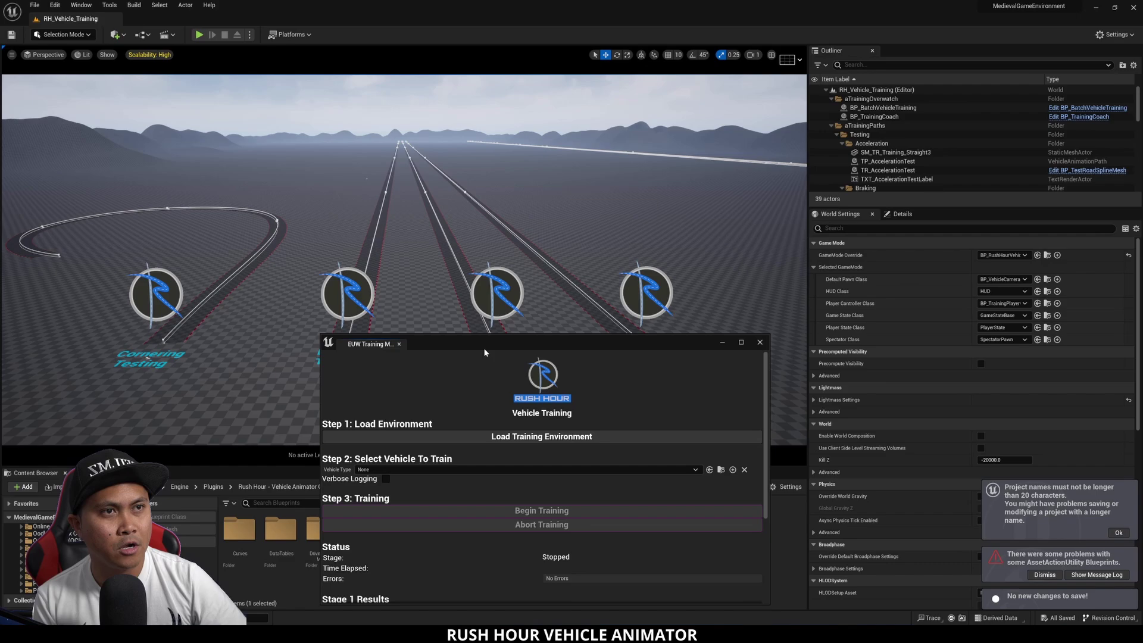
pyautogui.moveTo(486, 350); pyautogui.dragTo(483, 327)
pyautogui.click(355, 446)
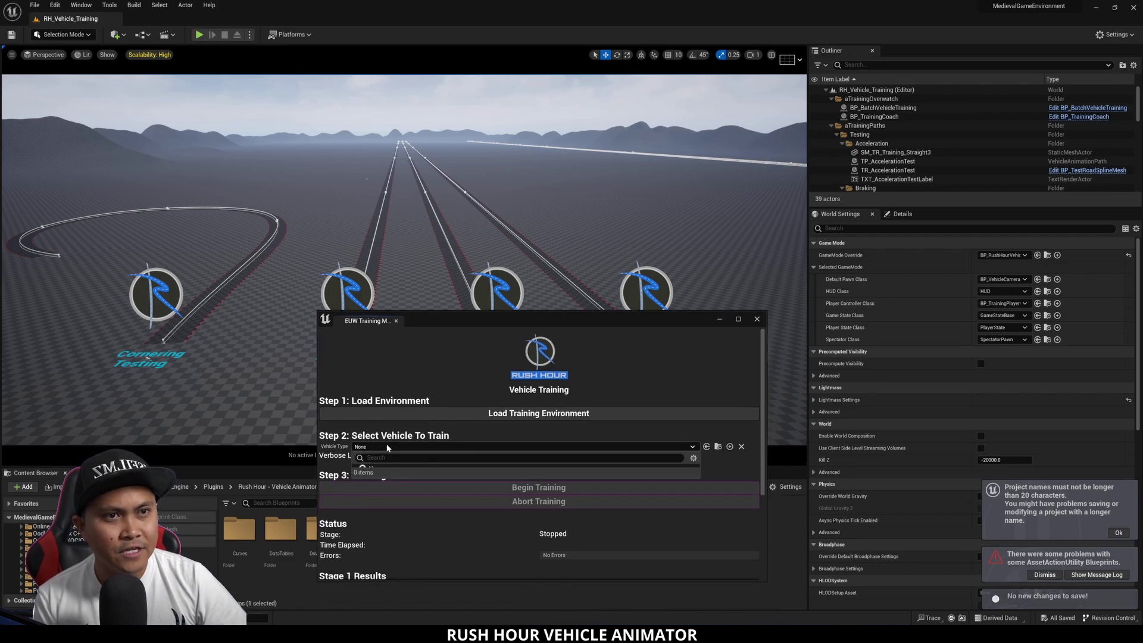
pyautogui.write('22')
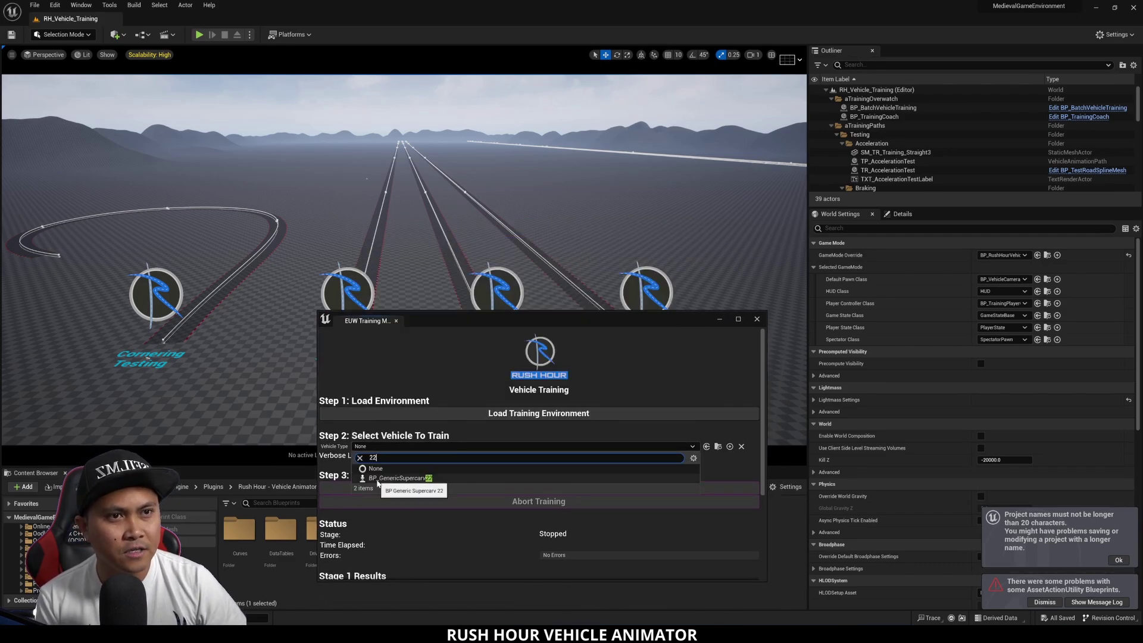
pyautogui.click(399, 478)
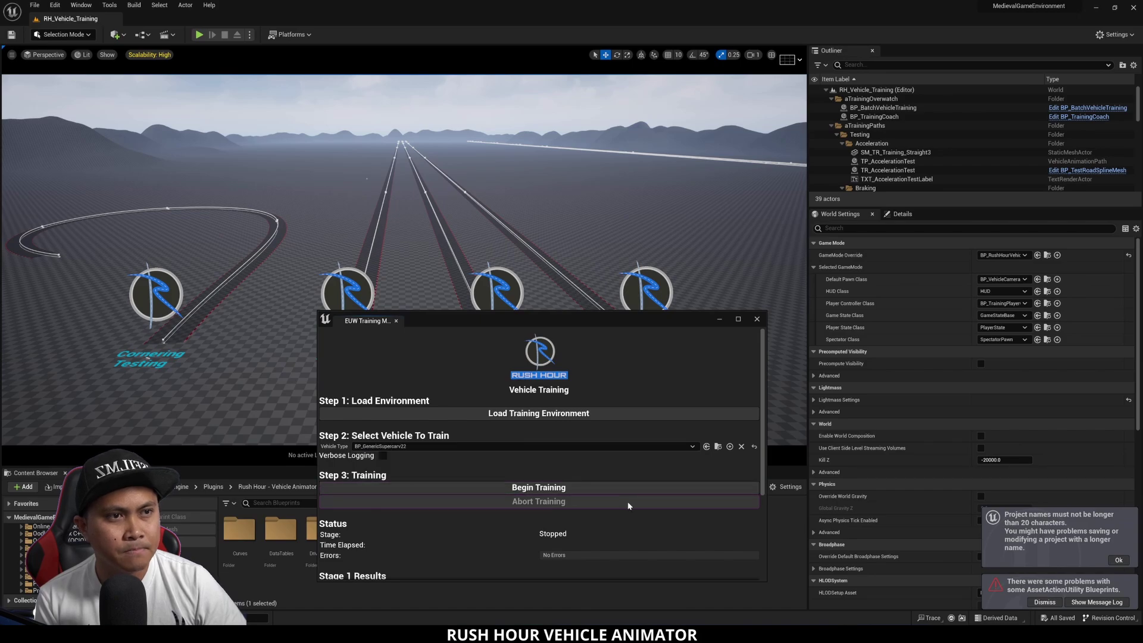
# Begin training the supercar and let the session run through Stage 1 and Stage 2.
pyautogui.click(553, 488)
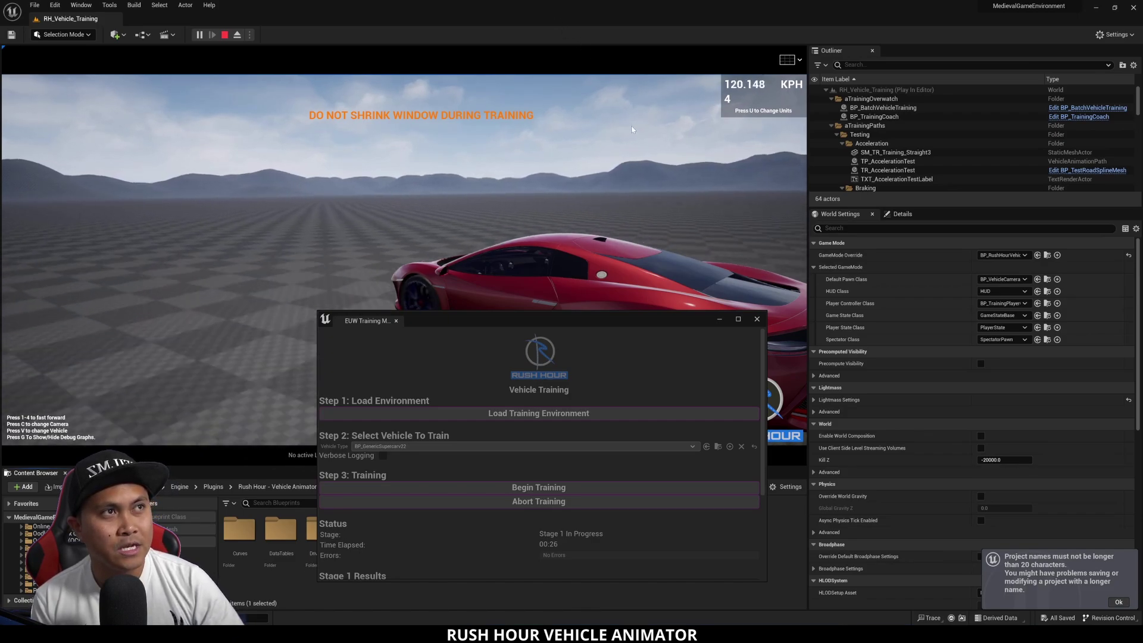
pyautogui.click(648, 295)
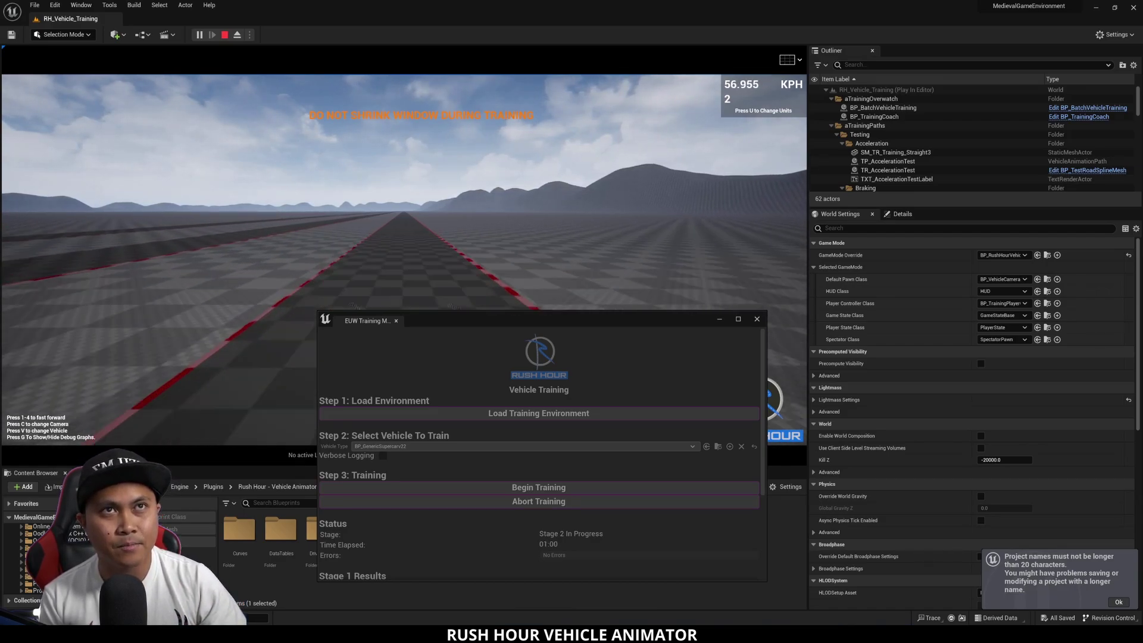
# Stop training, close the training window, and frame VehicleAnimationPath0 in the Demonstration level.
pyautogui.press('Escape')
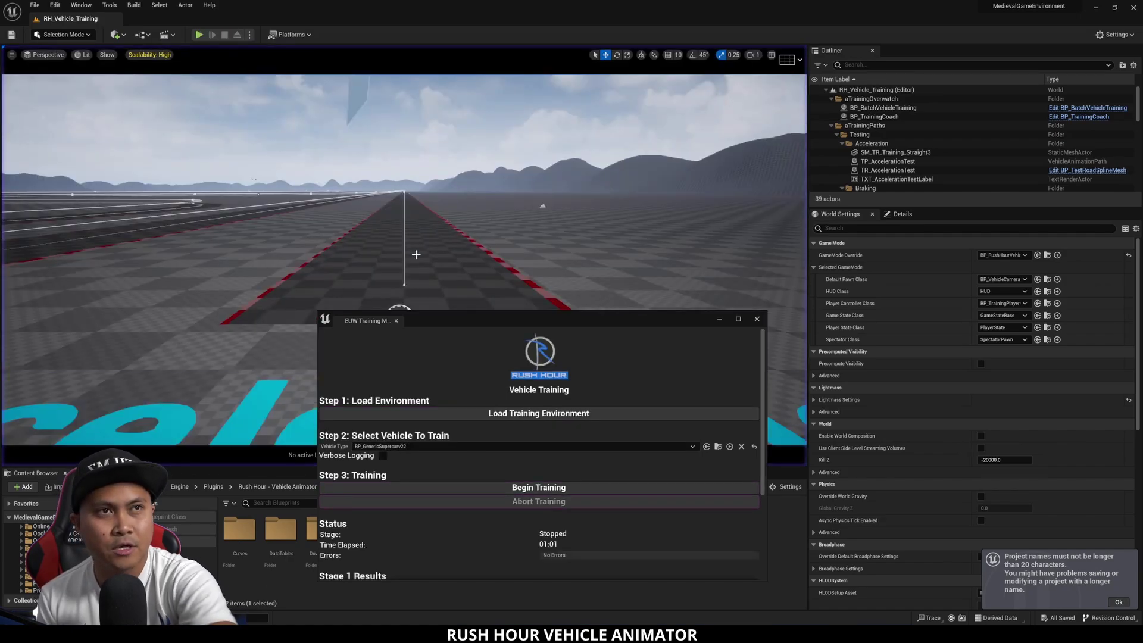
pyautogui.click(757, 320)
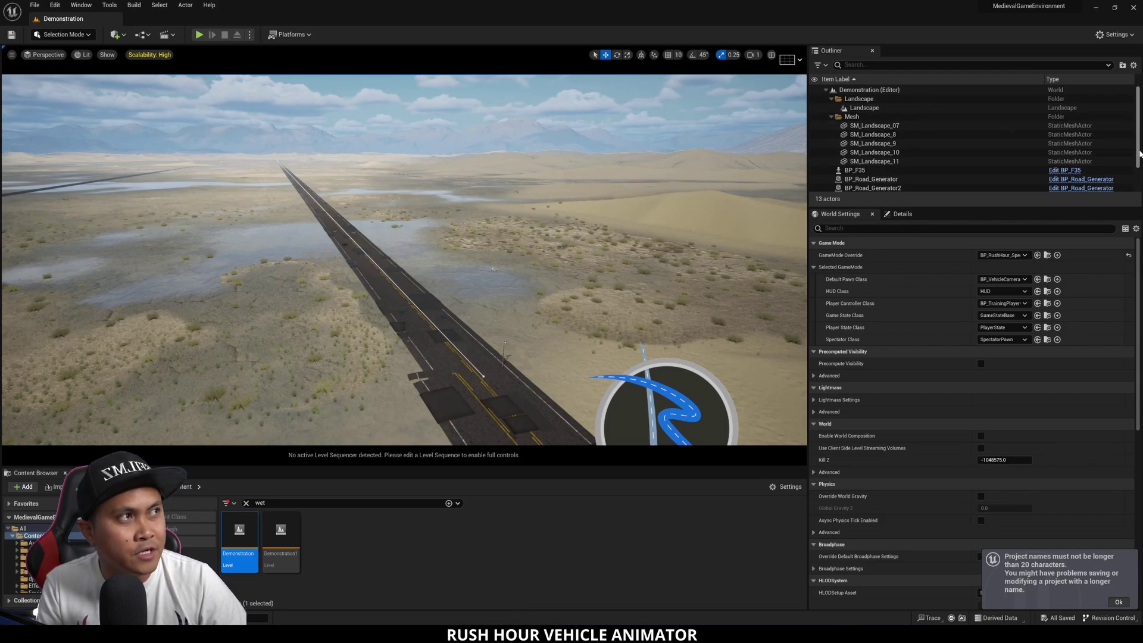
pyautogui.moveTo(1139, 153); pyautogui.dragTo(1139, 213)
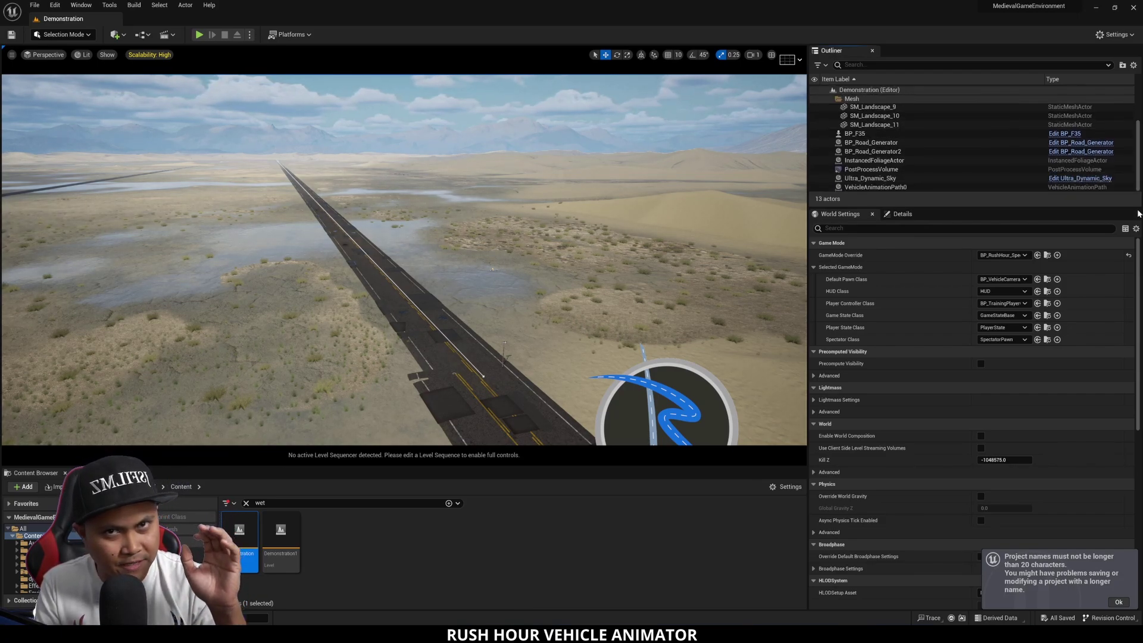
pyautogui.click(893, 187)
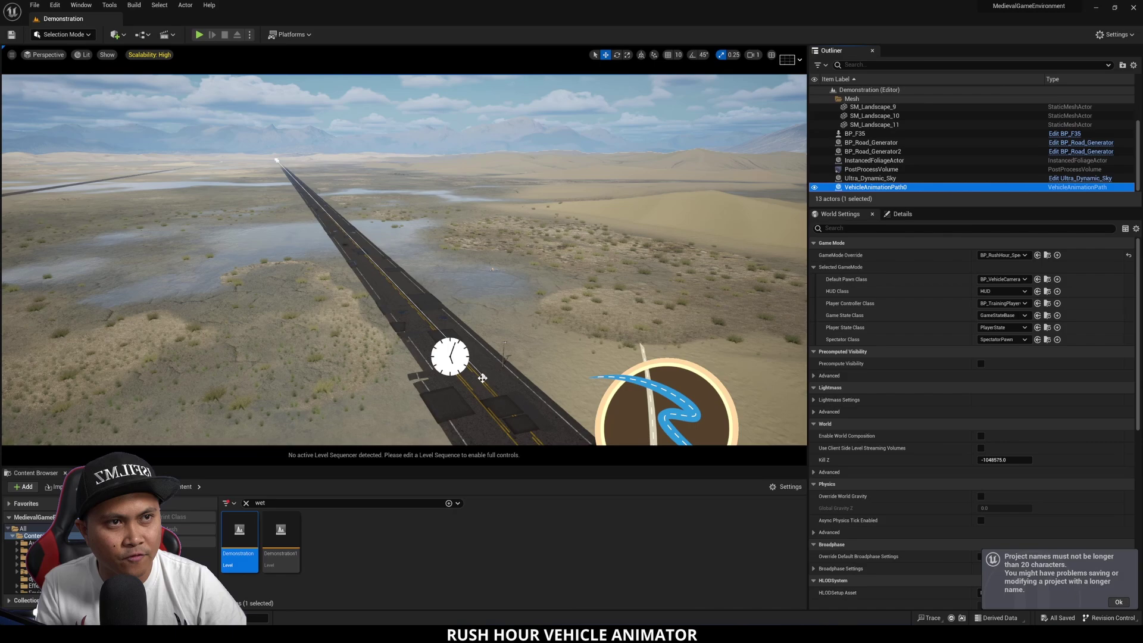
pyautogui.press('f')
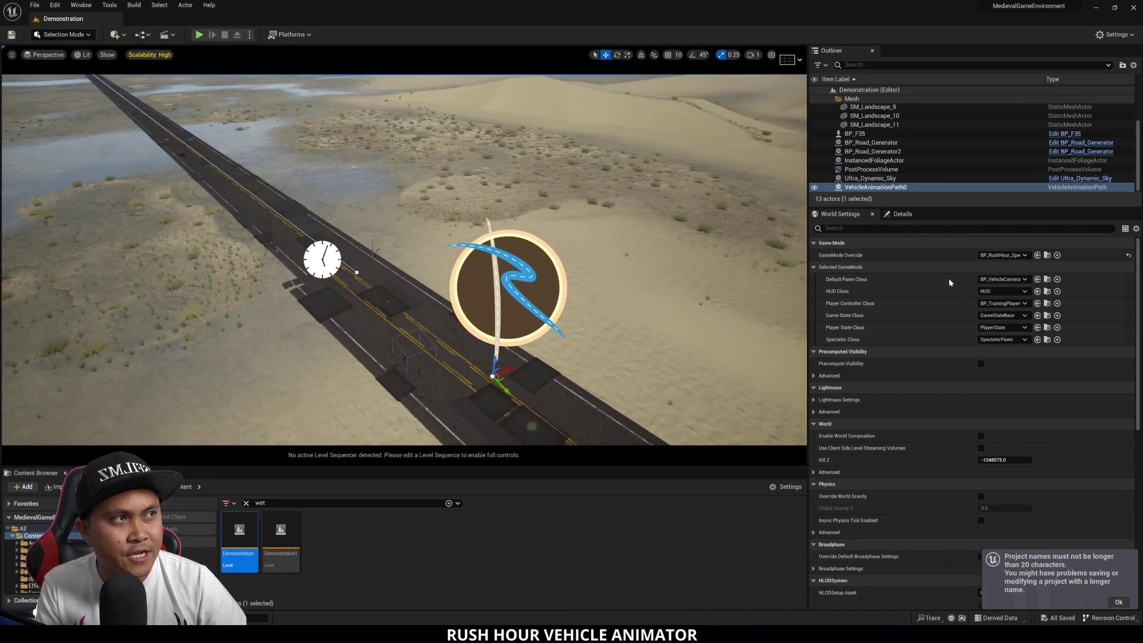
pyautogui.click(901, 214)
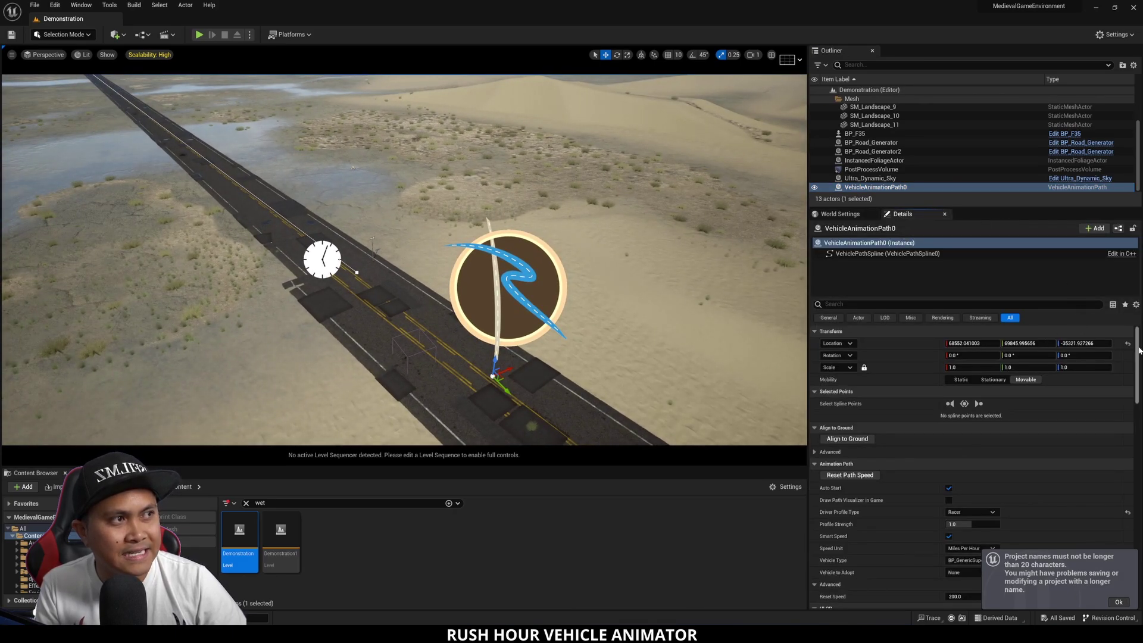
pyautogui.scroll(-3, 1139, 361)
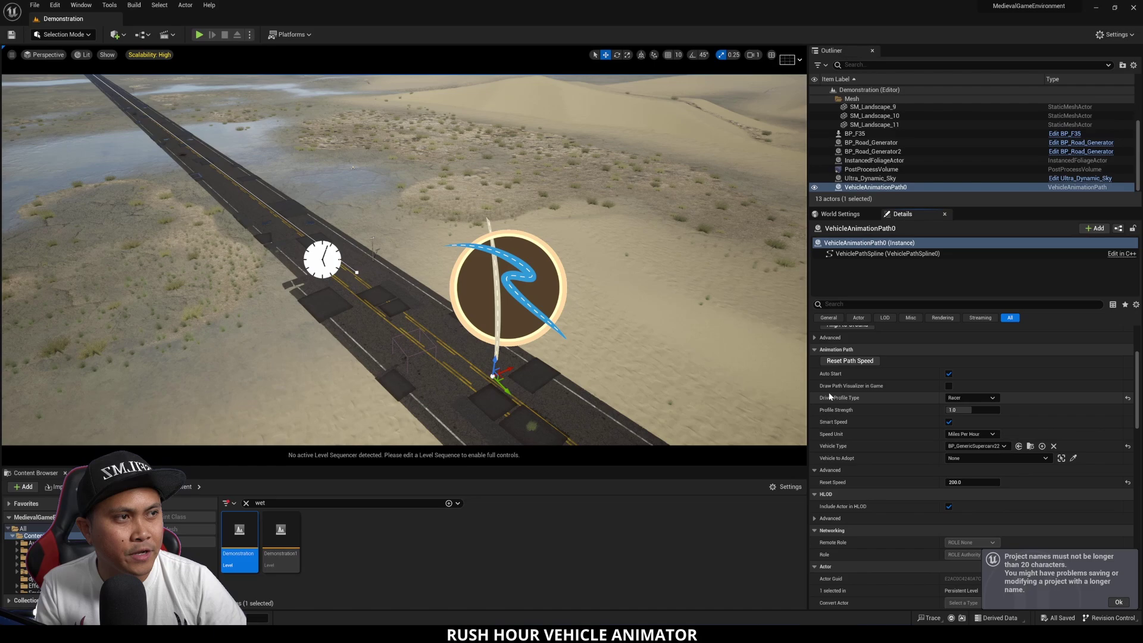
pyautogui.click(971, 397)
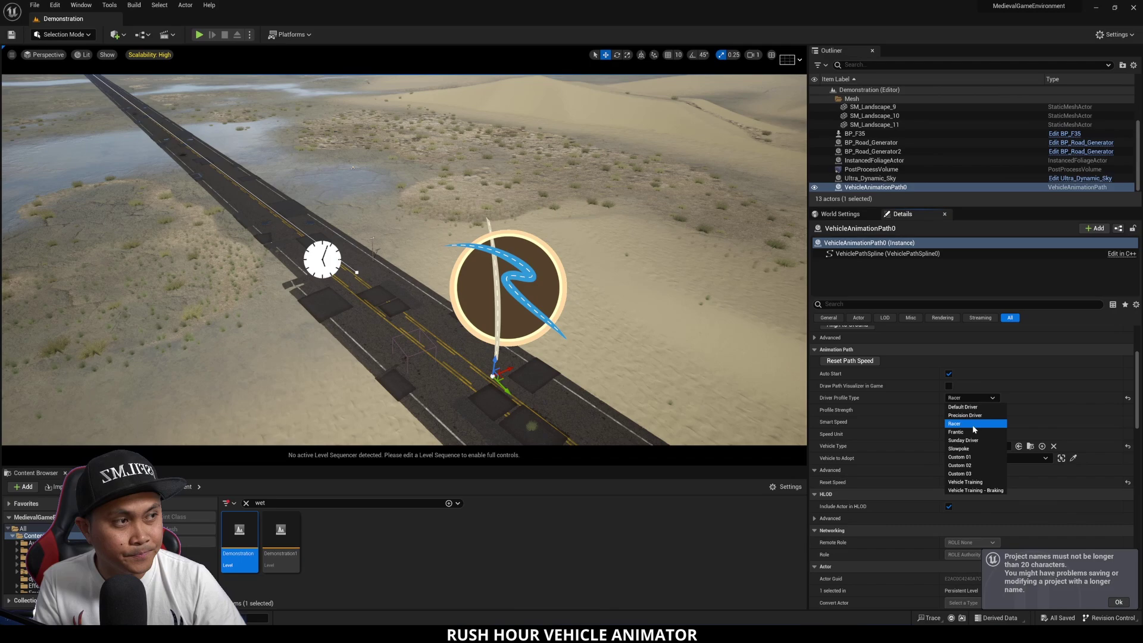
pyautogui.click(977, 424)
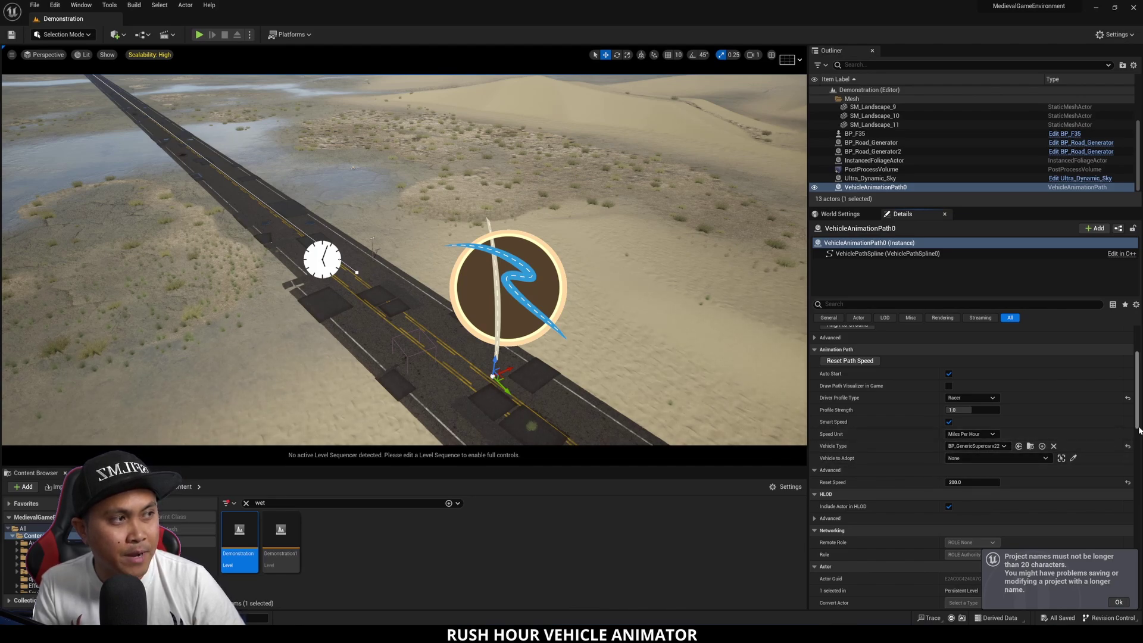
pyautogui.scroll(-2, 1136, 425)
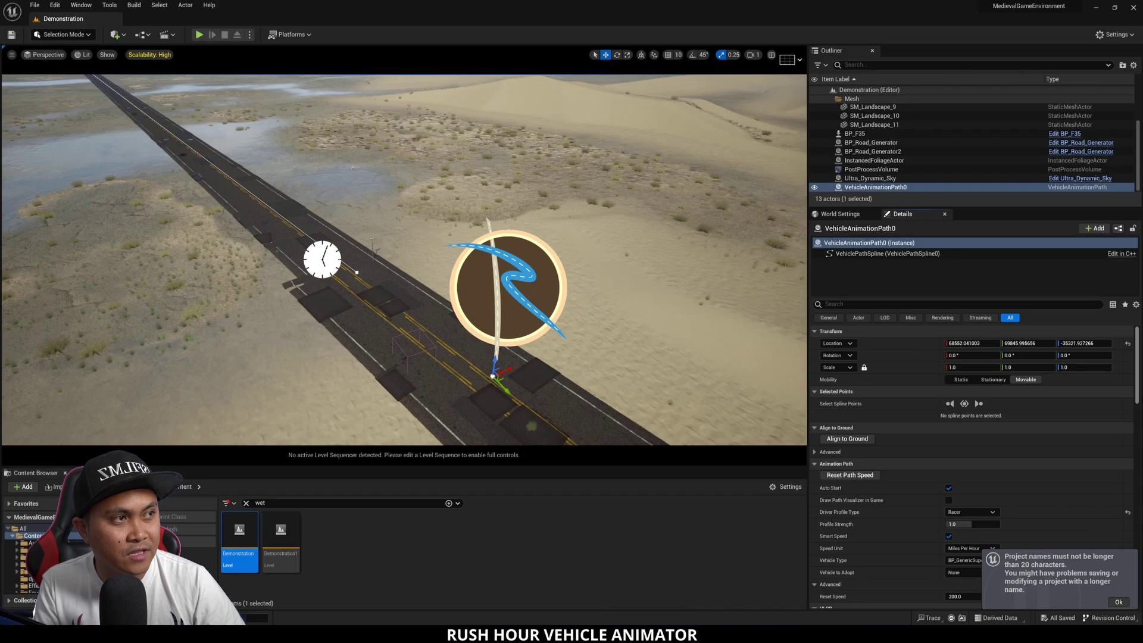
pyautogui.scroll(-1, 1136, 425)
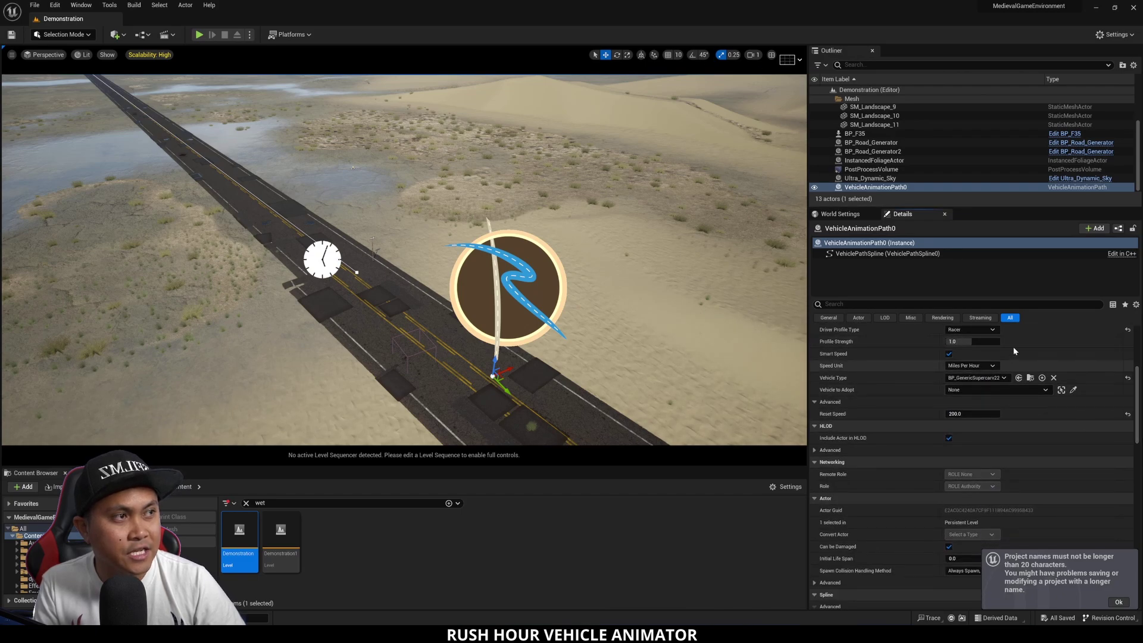
# Confirm in World Settings that GameMode Override is BP_RushHour_Spectator_GameMode, leaving it unchanged.
pyautogui.click(839, 214)
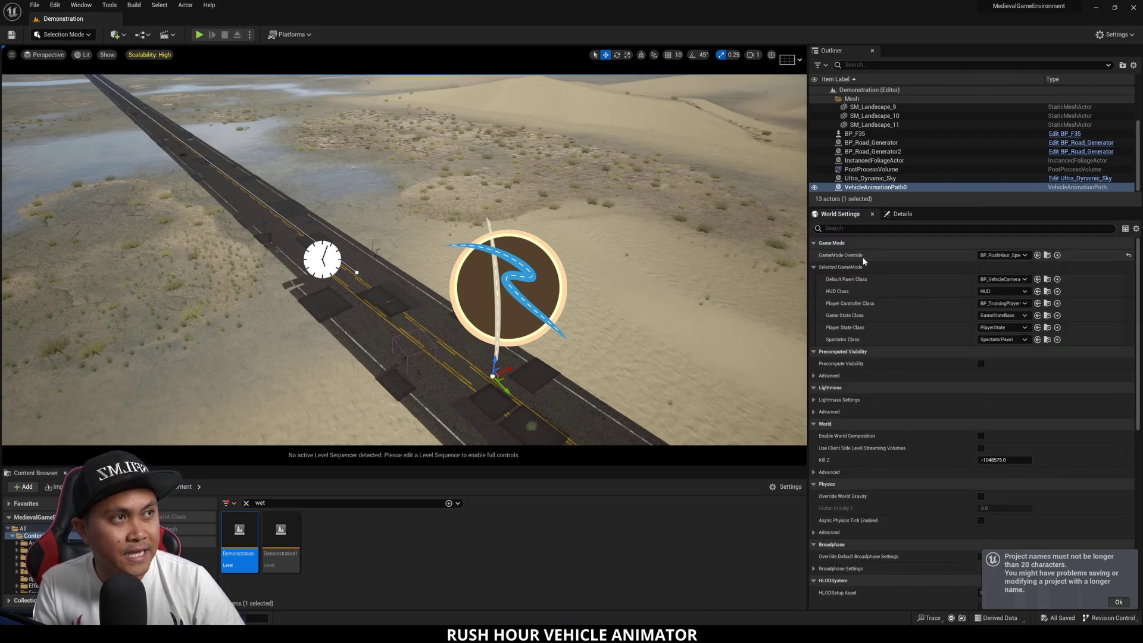
pyautogui.click(1006, 255)
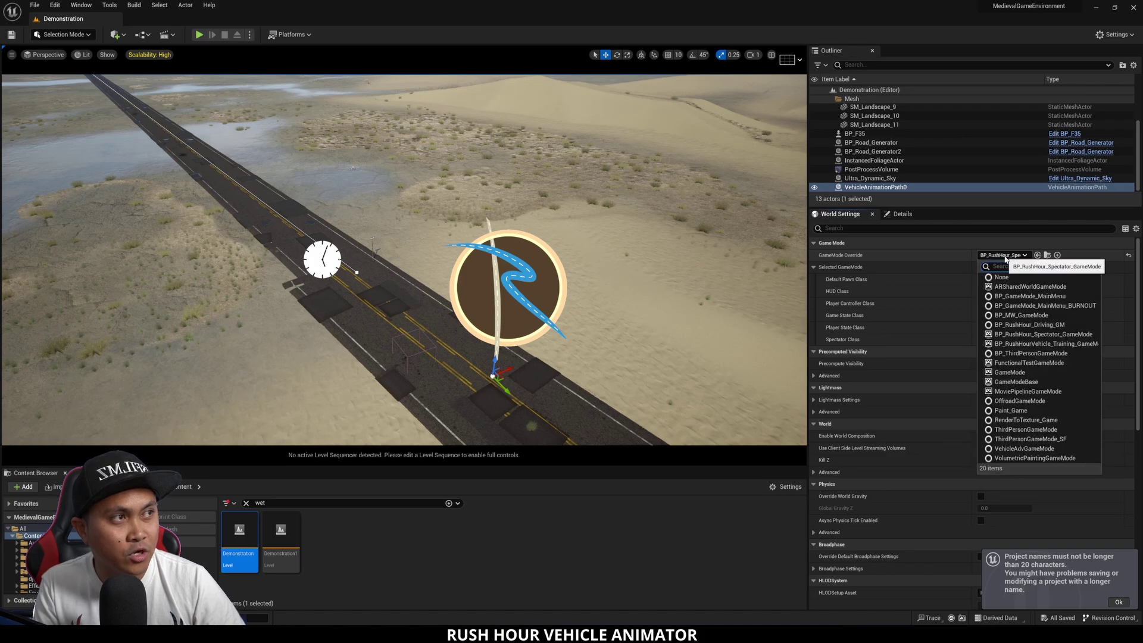
pyautogui.click(623, 544)
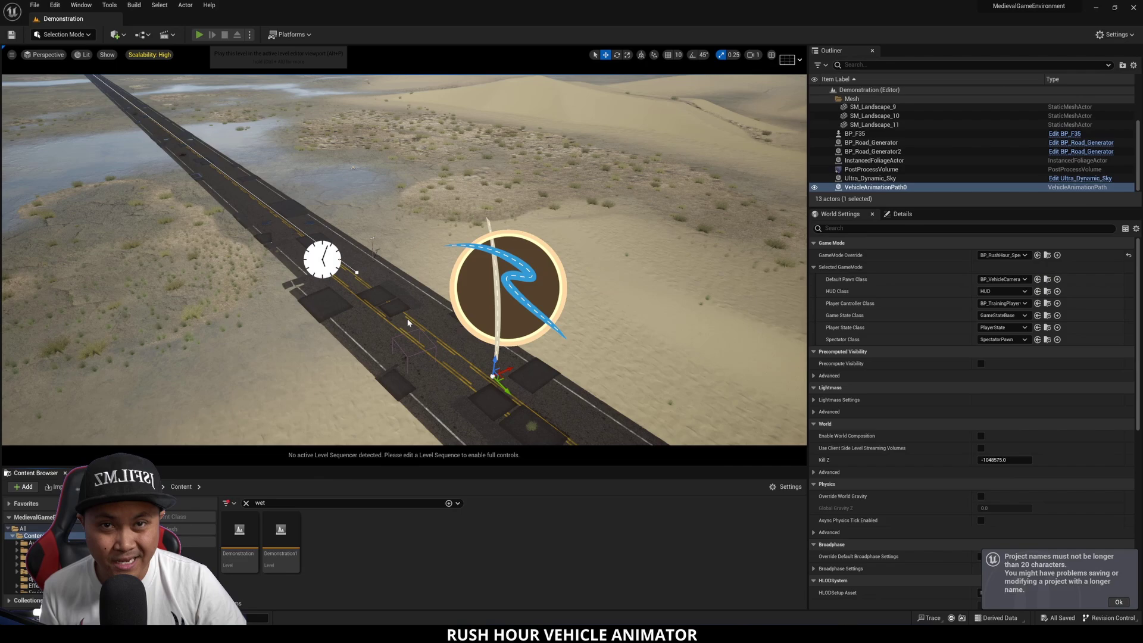
pyautogui.hotkey('alt', 'p')
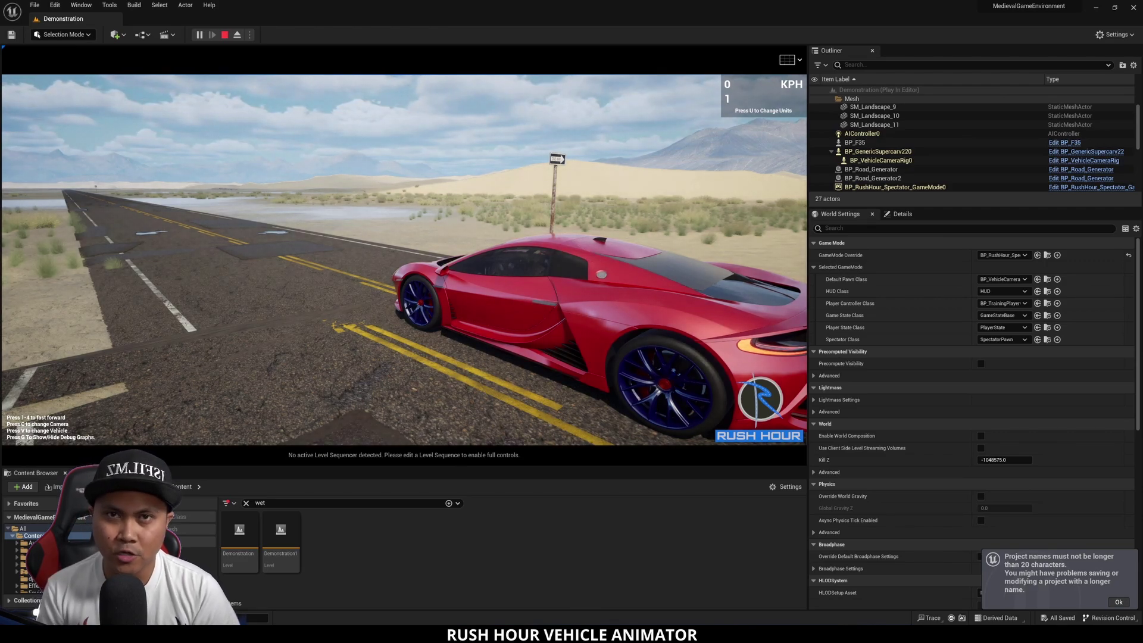
pyautogui.press('w')
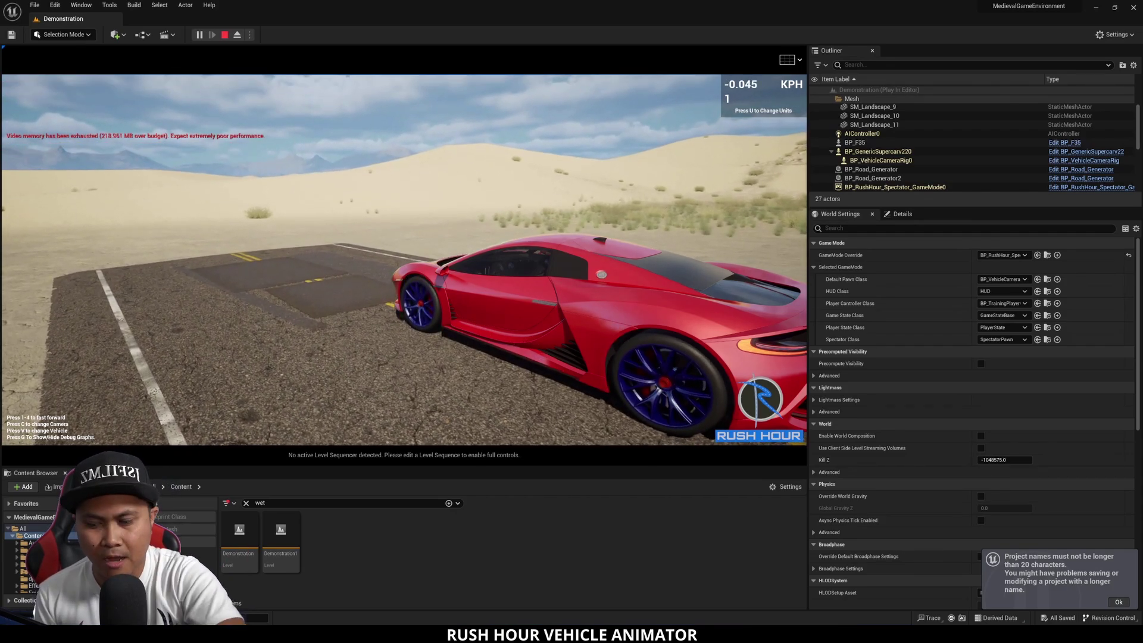
pyautogui.press('c')
pyautogui.press('c')
pyautogui.press('c')
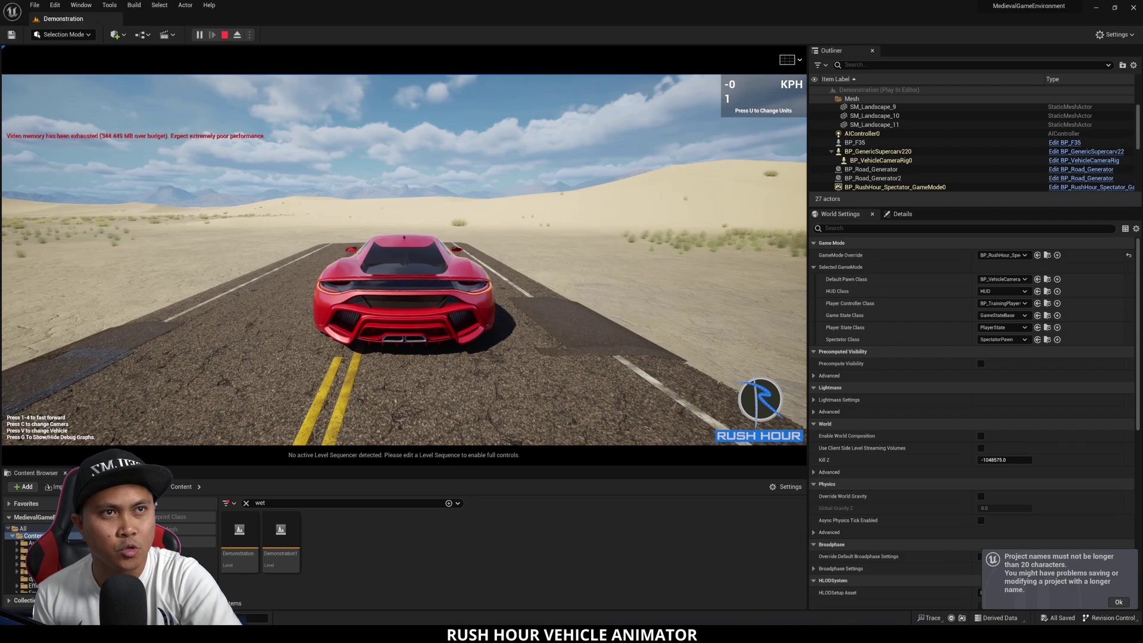
pyautogui.press('Escape')
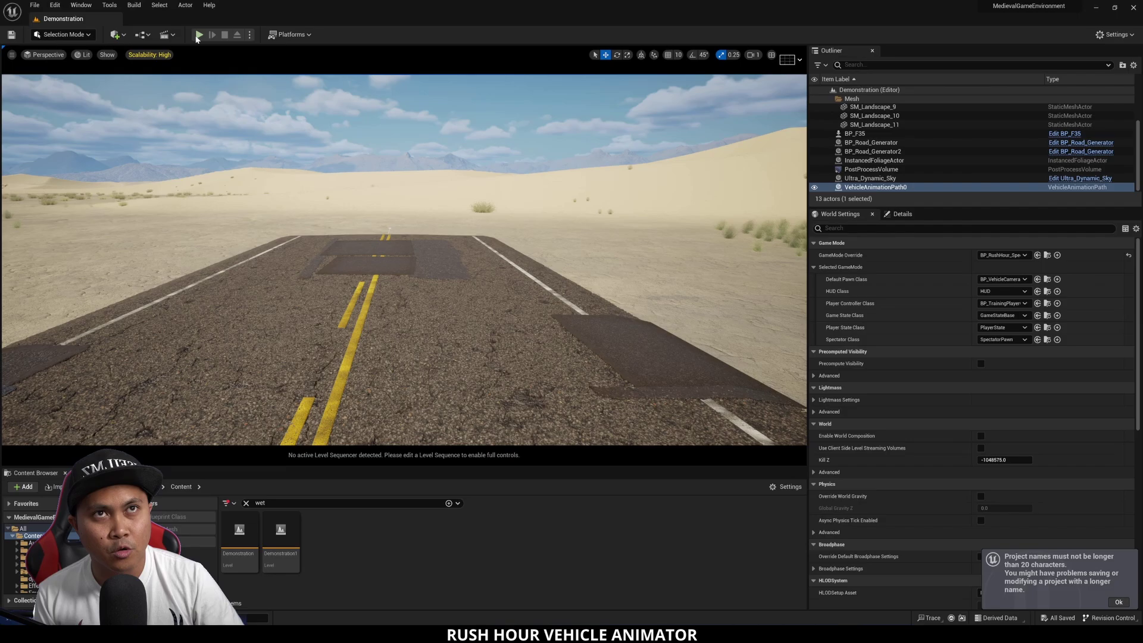
# Play the level, switch to the chase camera and drive the red supercar forward.
pyautogui.hotkey('alt', 'p')
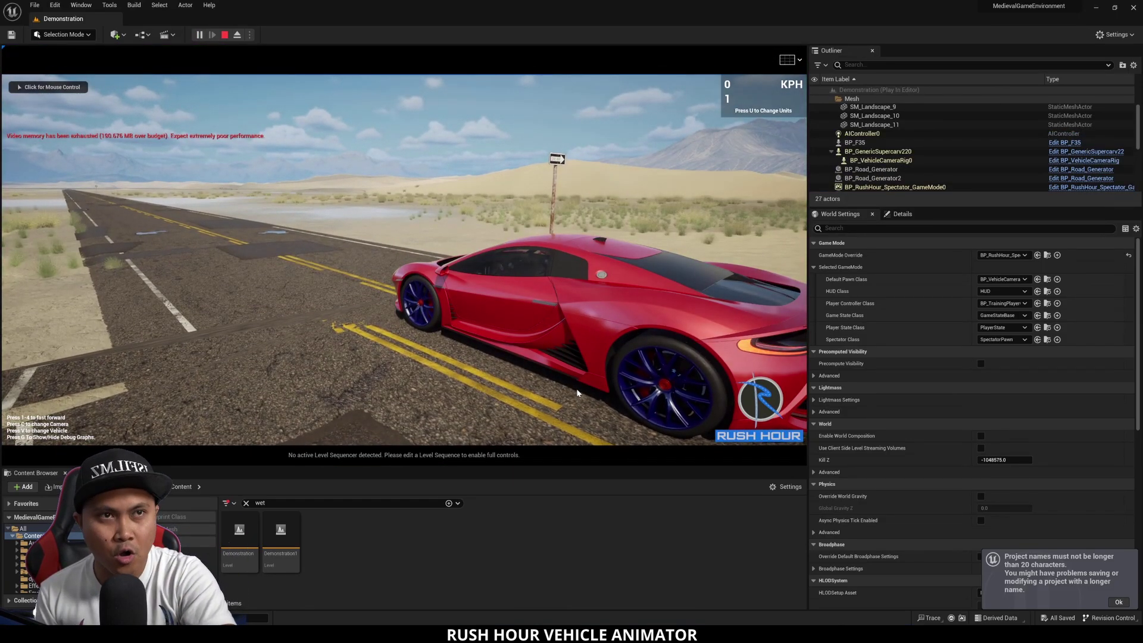
pyautogui.click(577, 393)
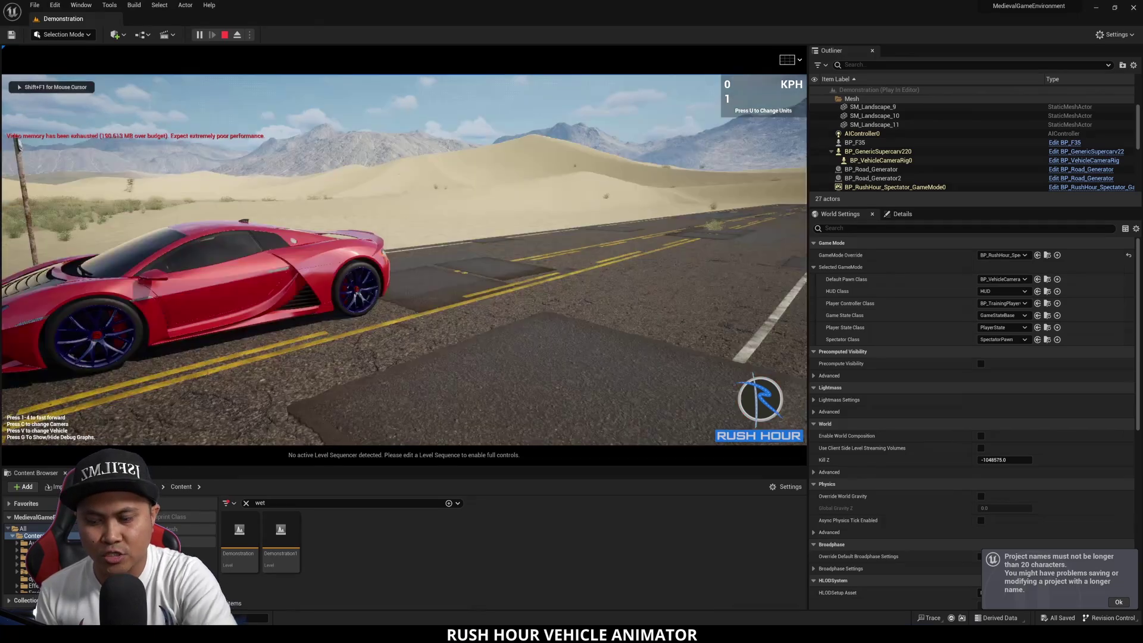
pyautogui.press('c')
pyautogui.press('c')
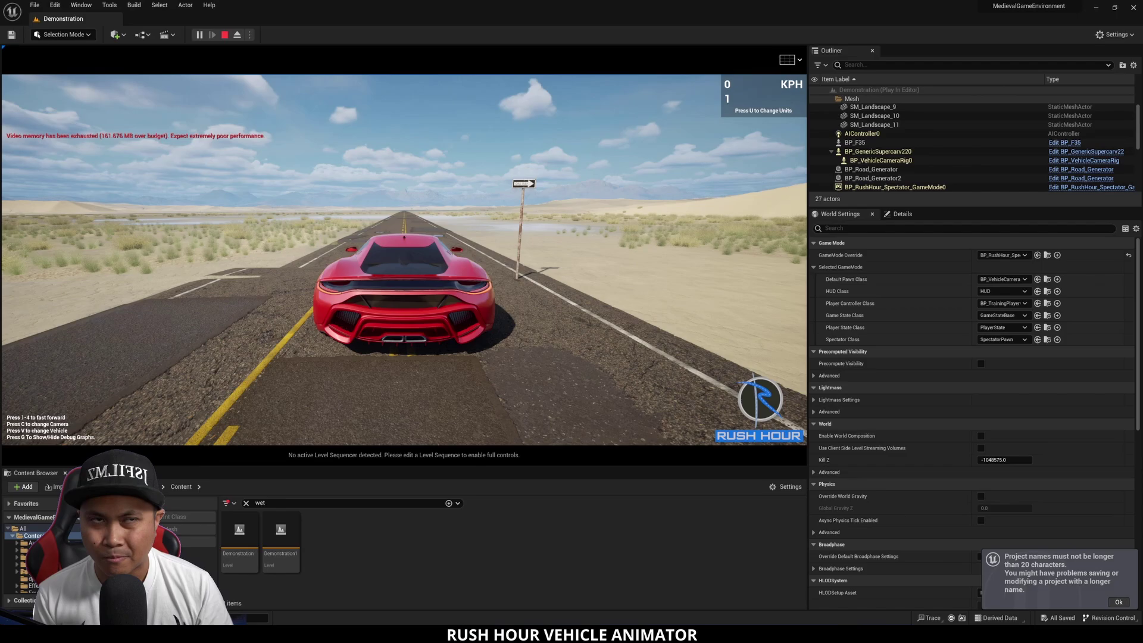
pyautogui.press('w')
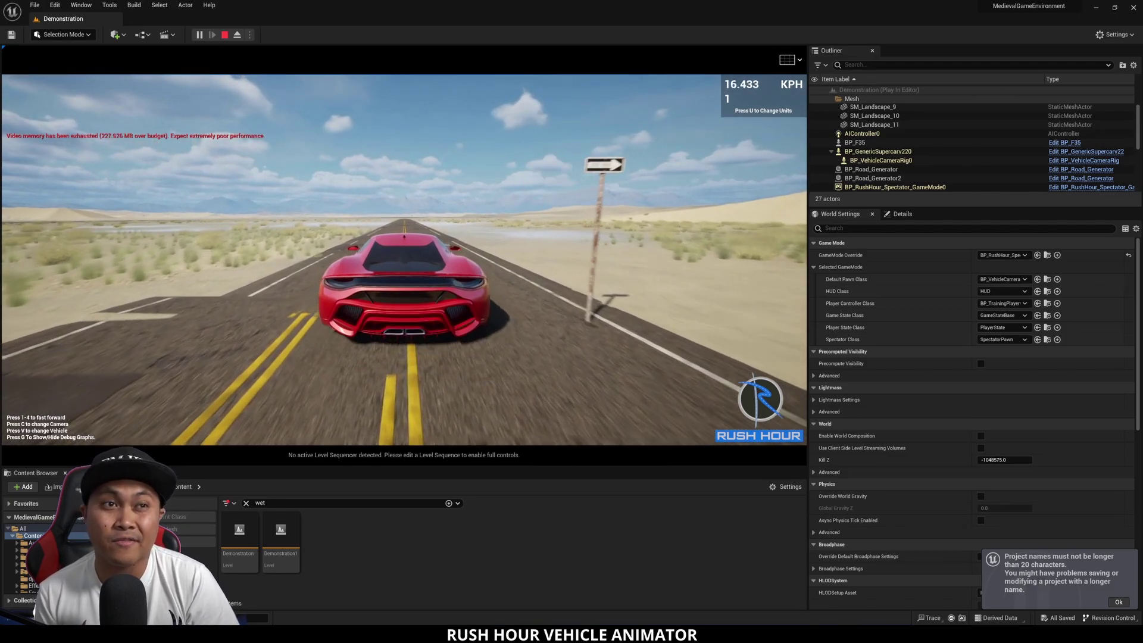